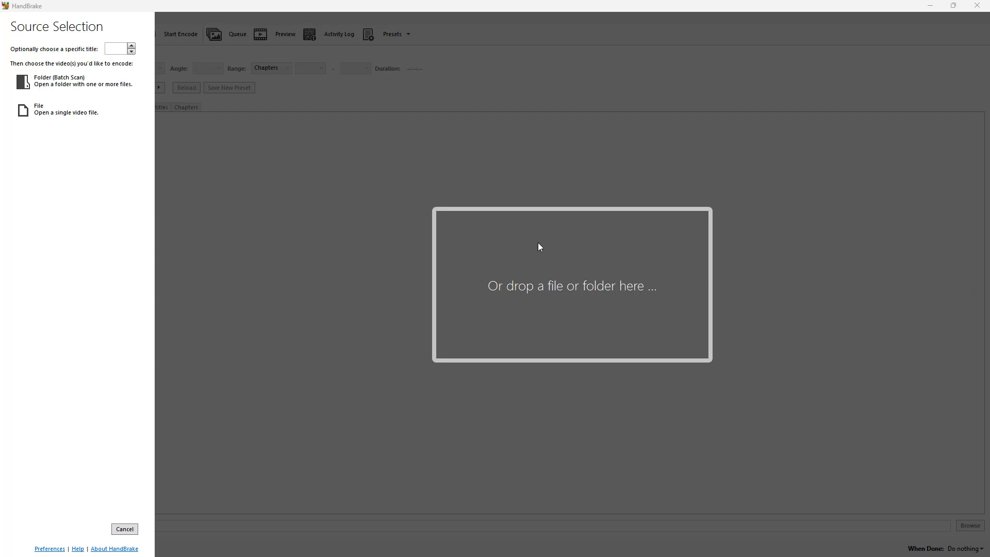
Open the single video file walking.mp4 from the Videos folder on the TT (L:) drive as the source
click(96, 122)
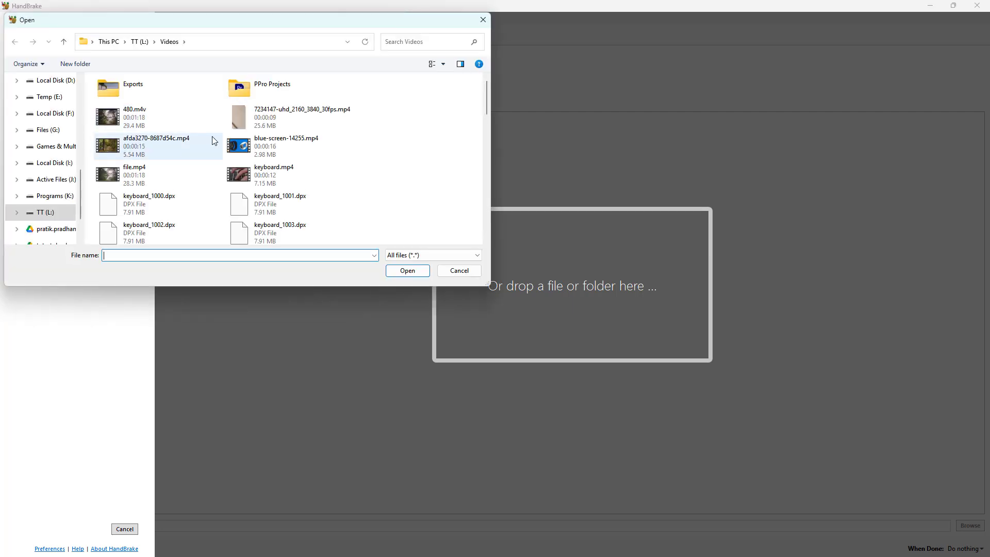
scroll(309, 149, down, 4)
scroll(306, 159, up, 3)
scroll(305, 169, up, 3)
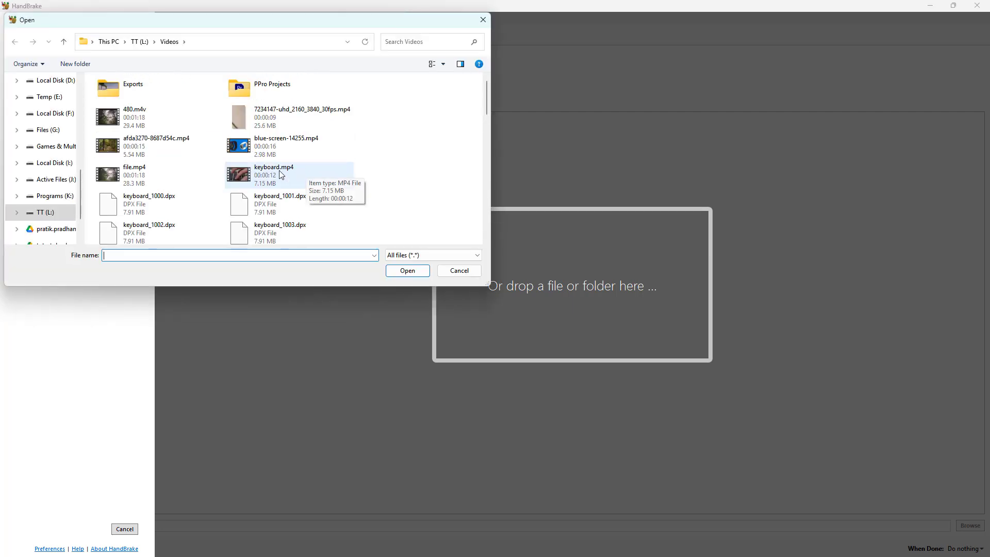
scroll(279, 170, down, 10)
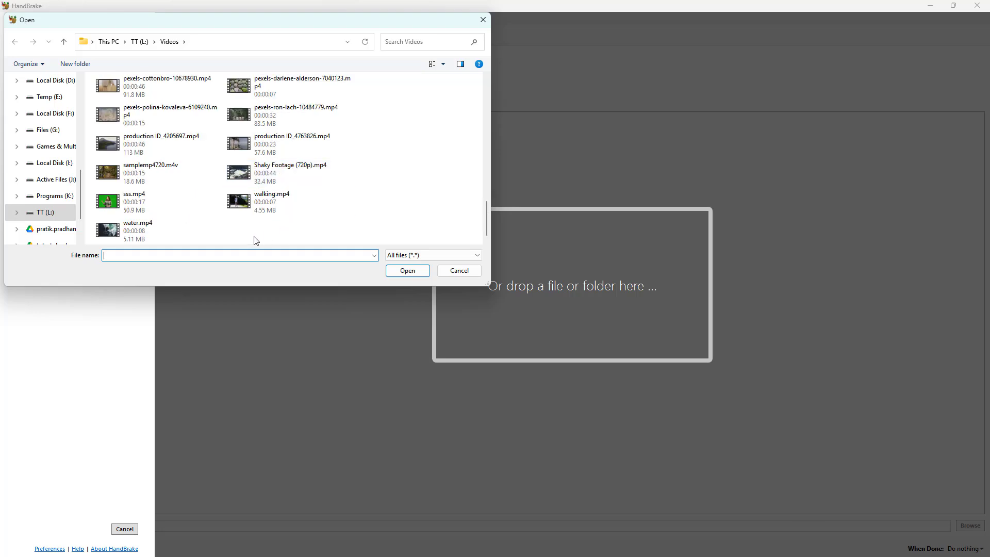
double_click(245, 207)
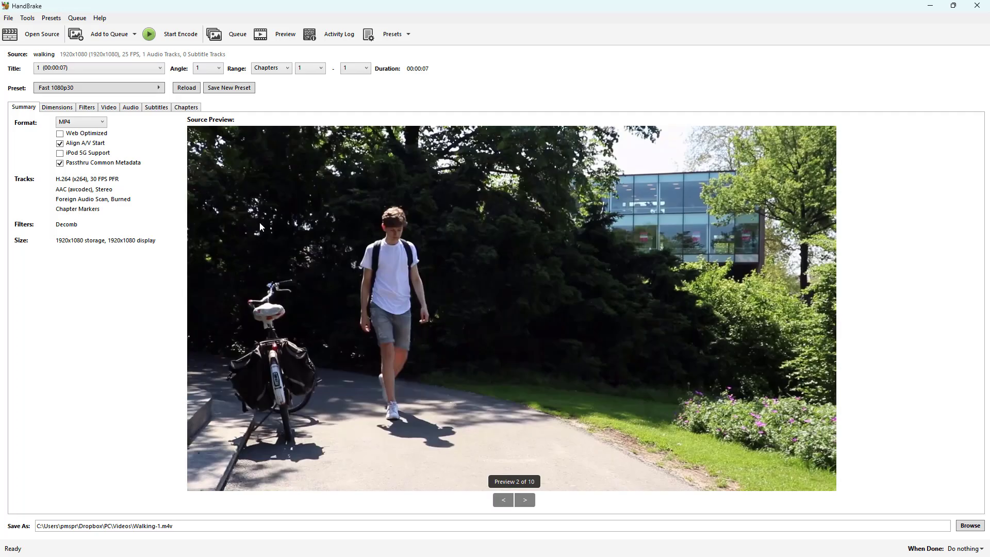
Step through the source preview frames and examine the available output framerates in the video settings
click(526, 503)
click(505, 504)
click(112, 109)
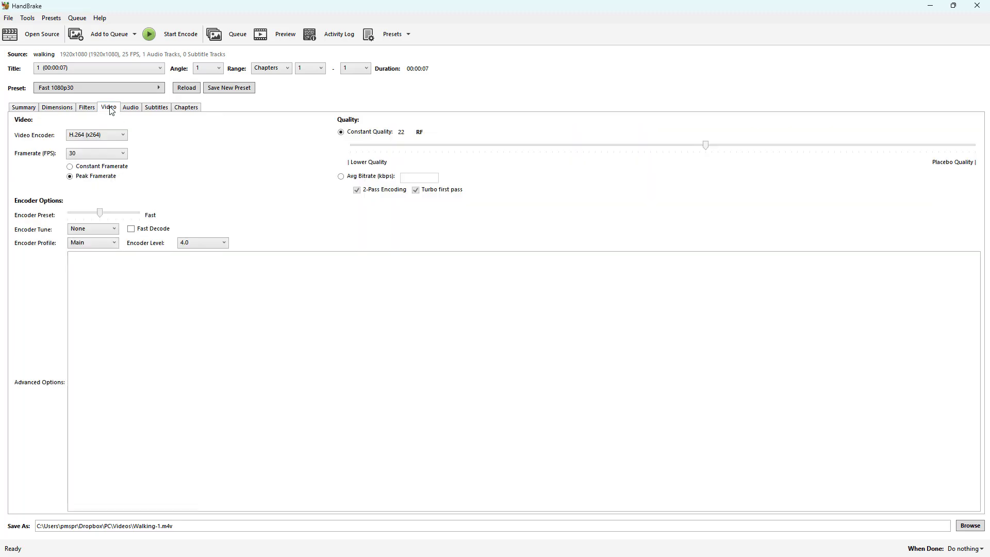
click(91, 155)
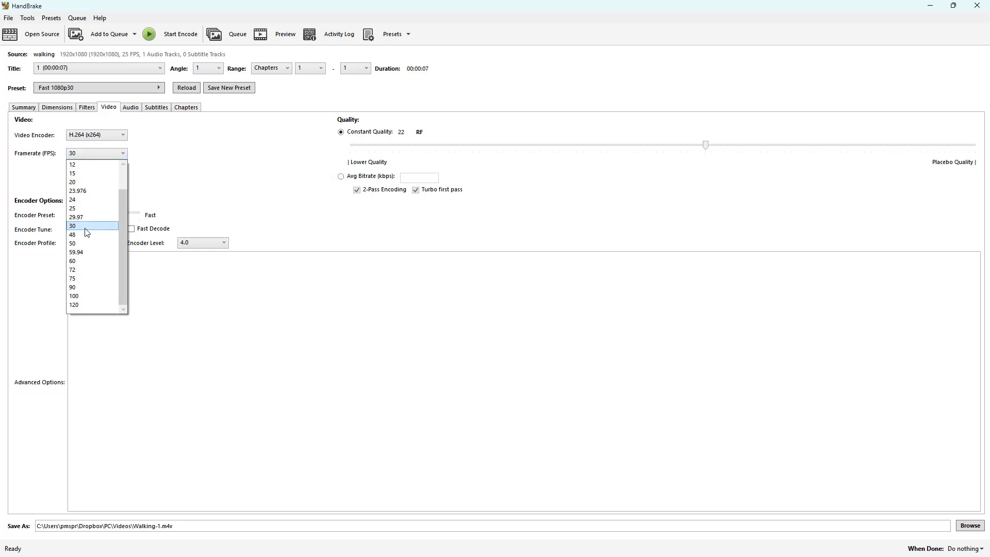
click(209, 225)
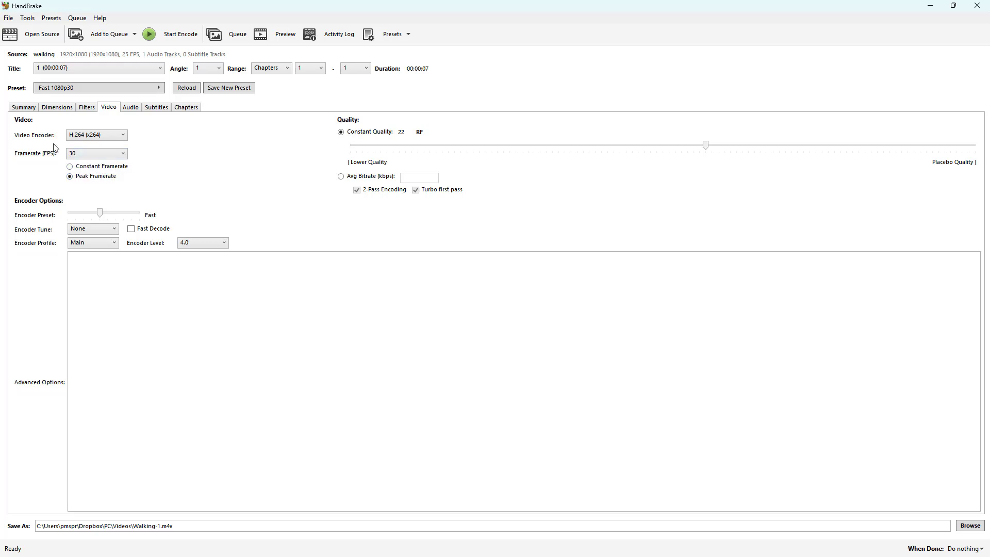
click(24, 108)
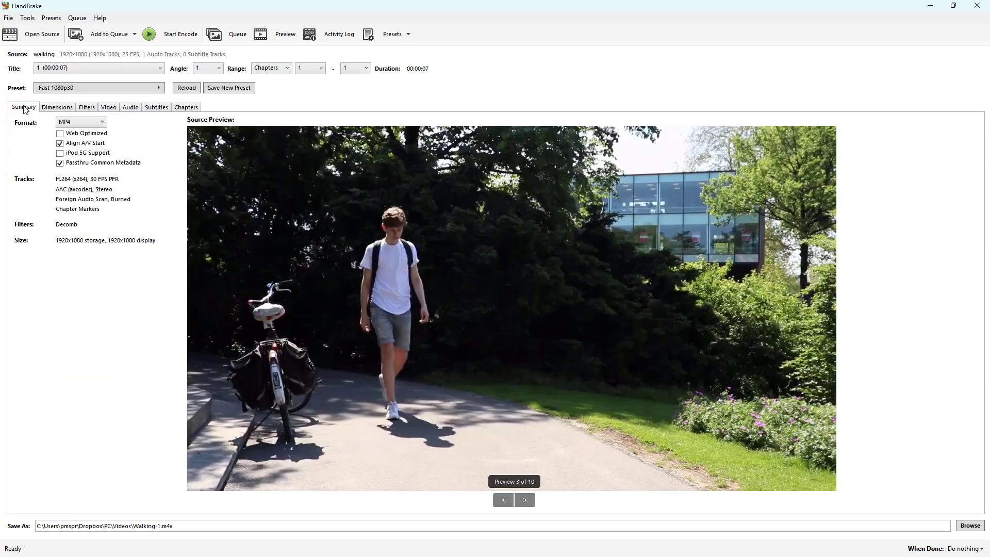
click(81, 108)
click(109, 108)
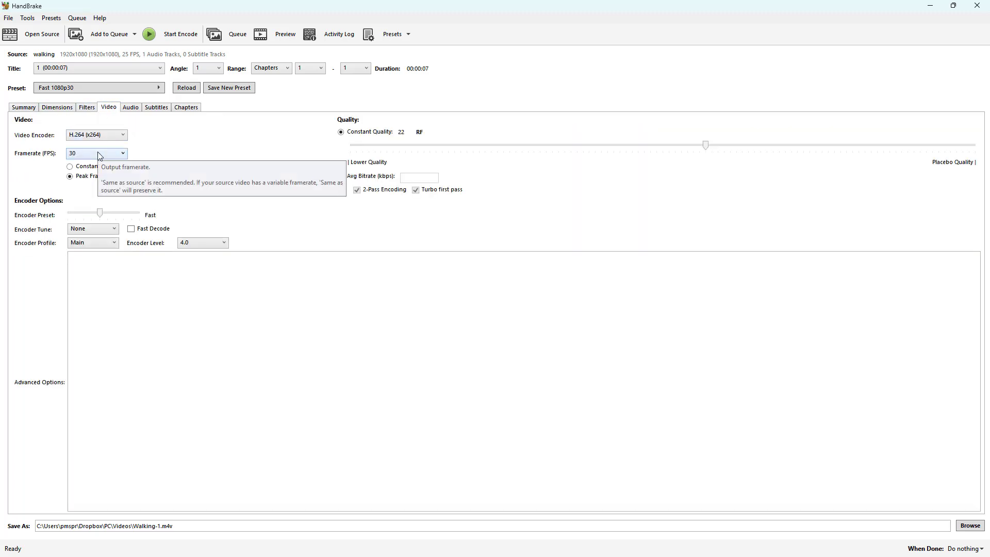
click(33, 110)
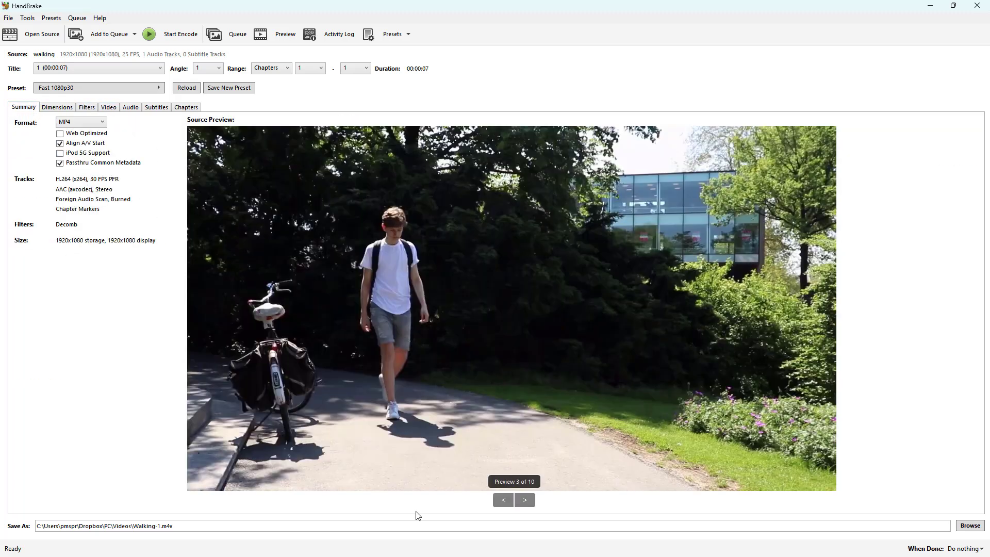
Choose the Exports folder inside Videos on the TT (L:) drive as the output destination
click(963, 529)
scroll(55, 149, down, 3)
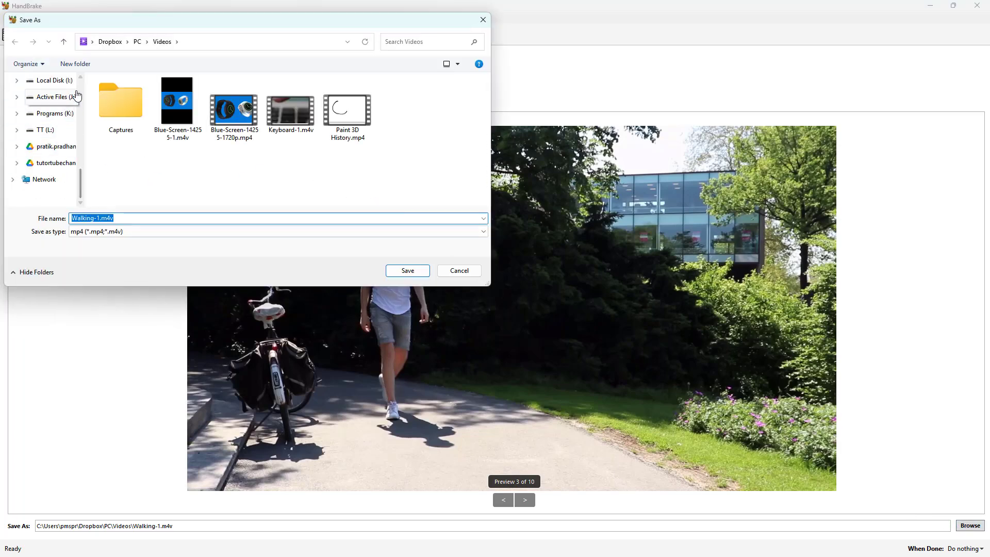
click(56, 129)
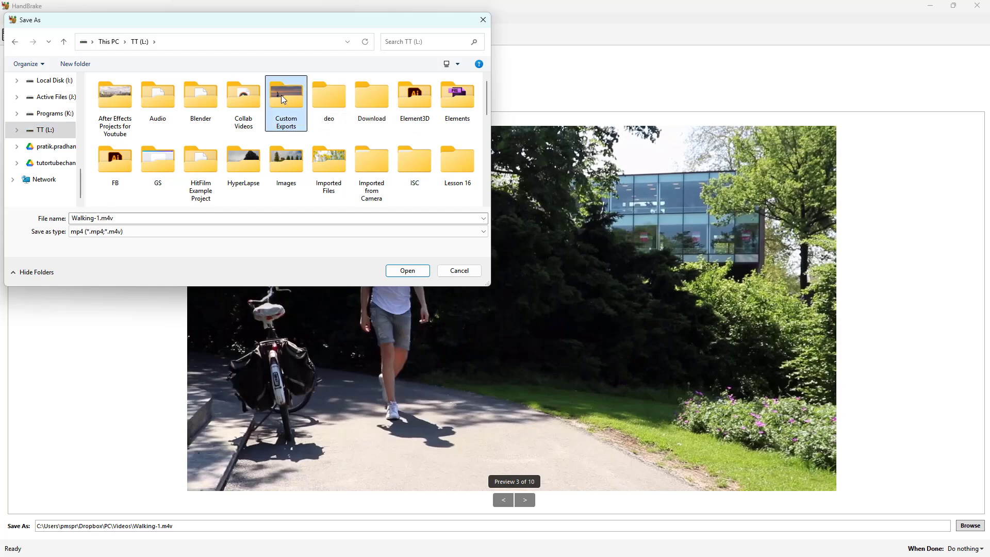
scroll(280, 95, down, 5)
click(416, 94)
double_click(418, 94)
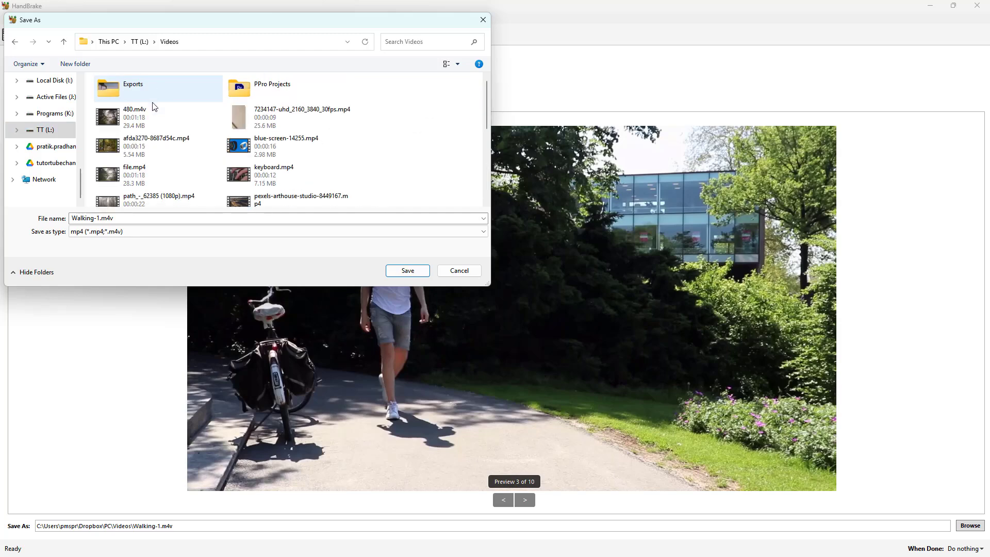
double_click(141, 91)
Name the output file 30fps.mp4, save that destination and start encoding the video
click(138, 219)
click(148, 232)
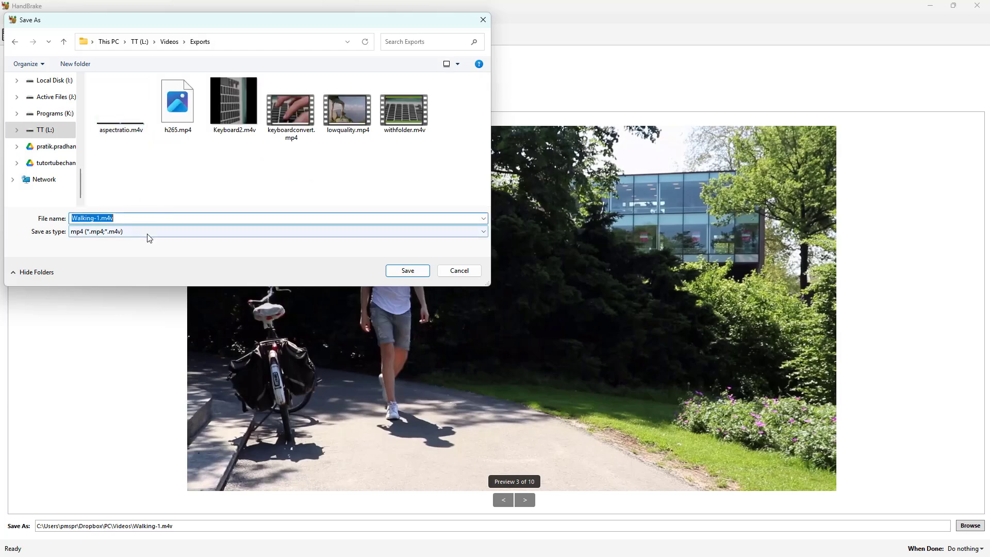
click(117, 236)
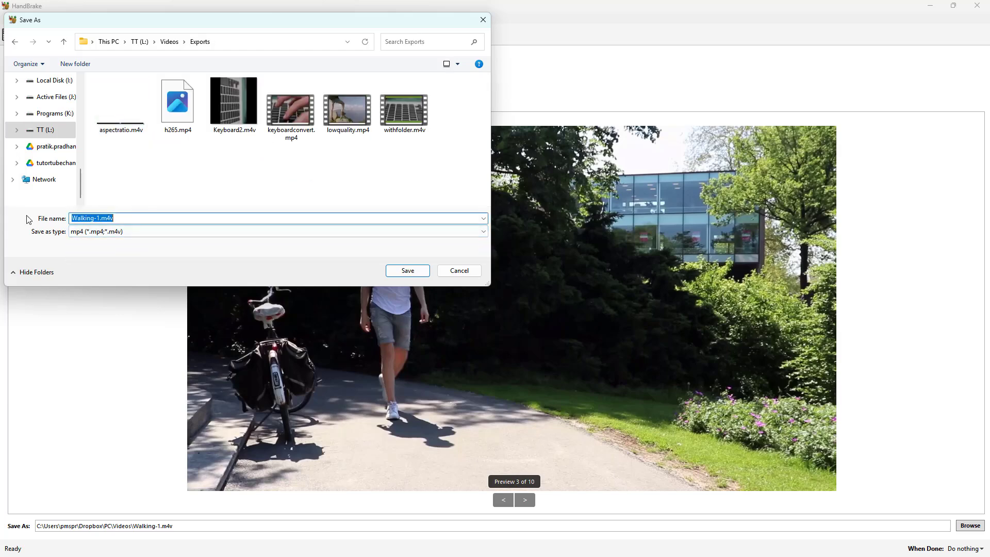
text(30)
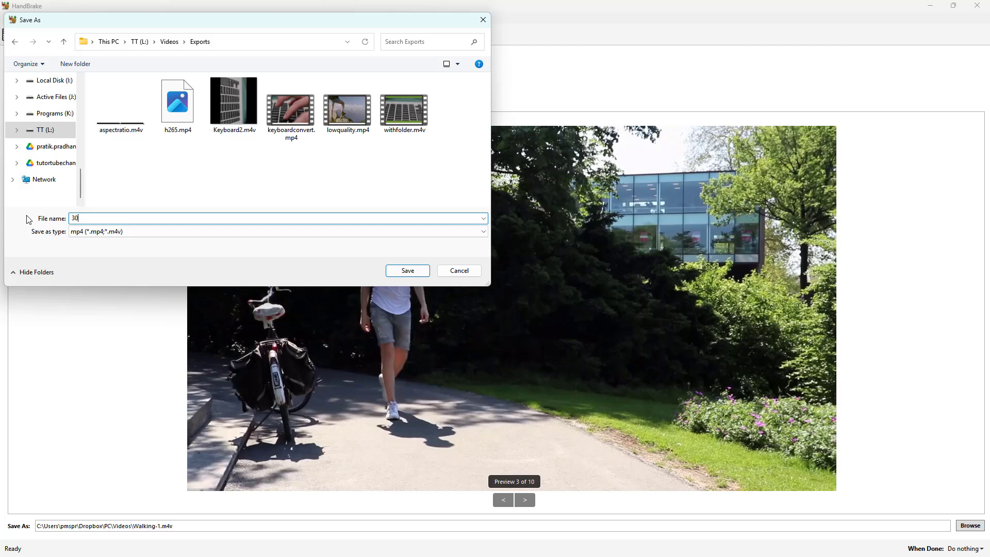
text(fps.)
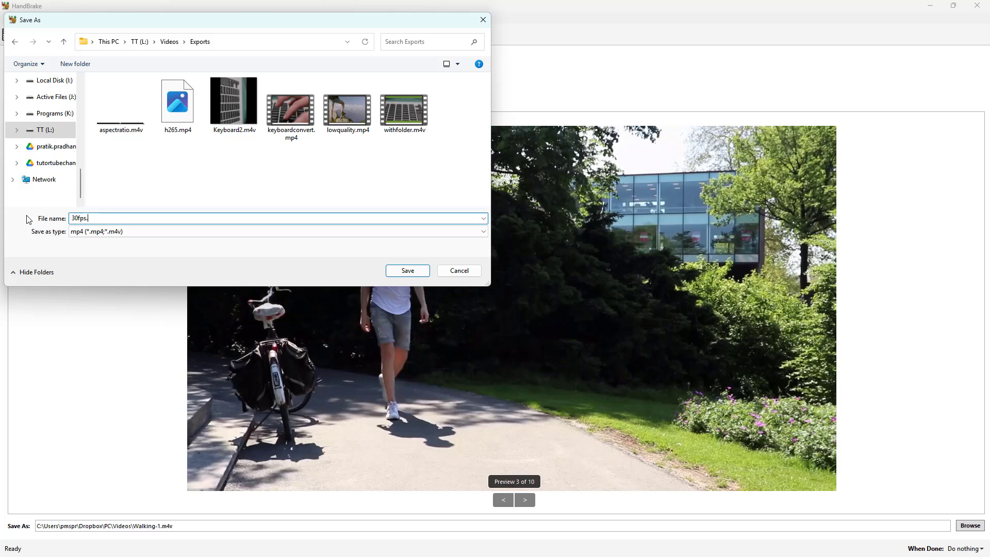
text(nmp4)
click(409, 272)
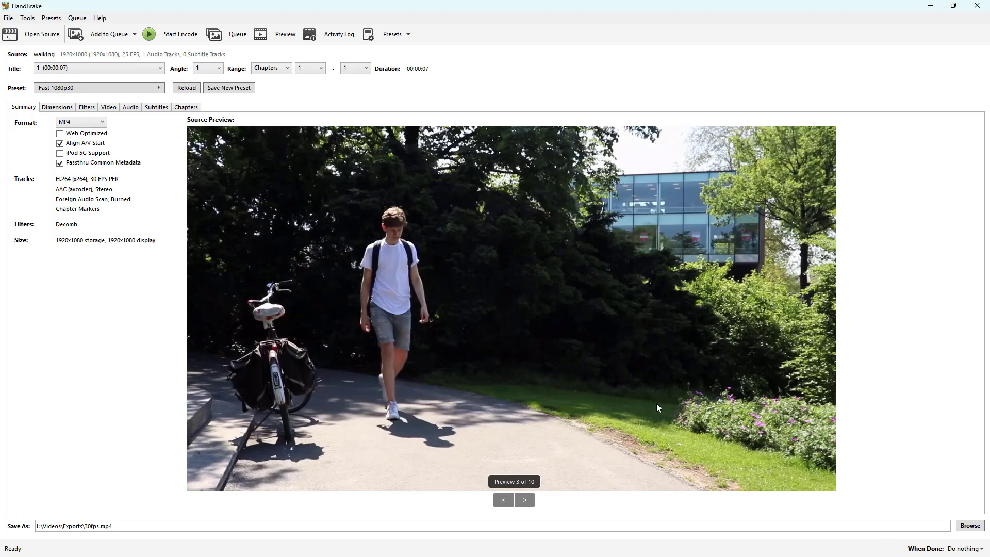
click(170, 34)
Set the video's output framerate to 5 FPS and return to the summary
click(108, 107)
click(105, 153)
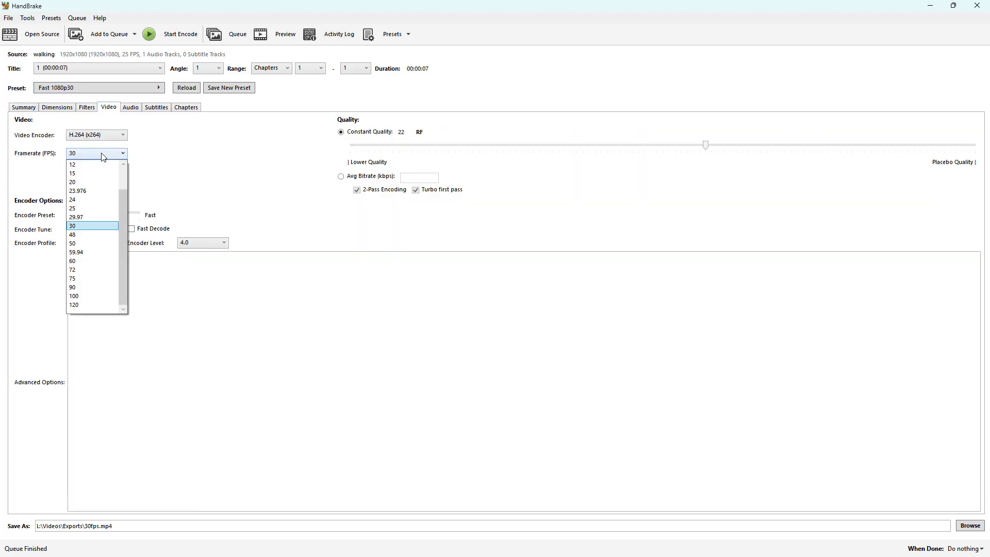
scroll(103, 169, up, 1)
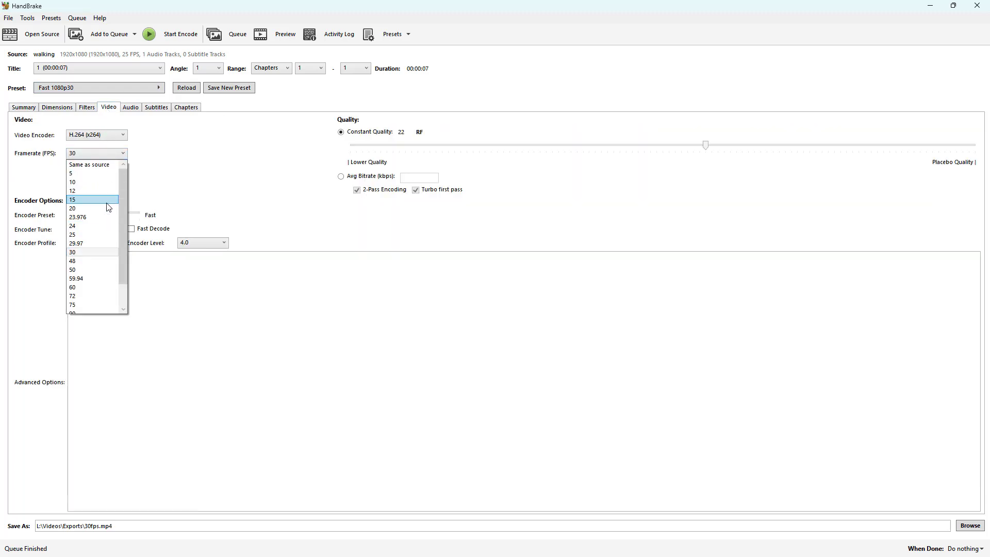
click(102, 175)
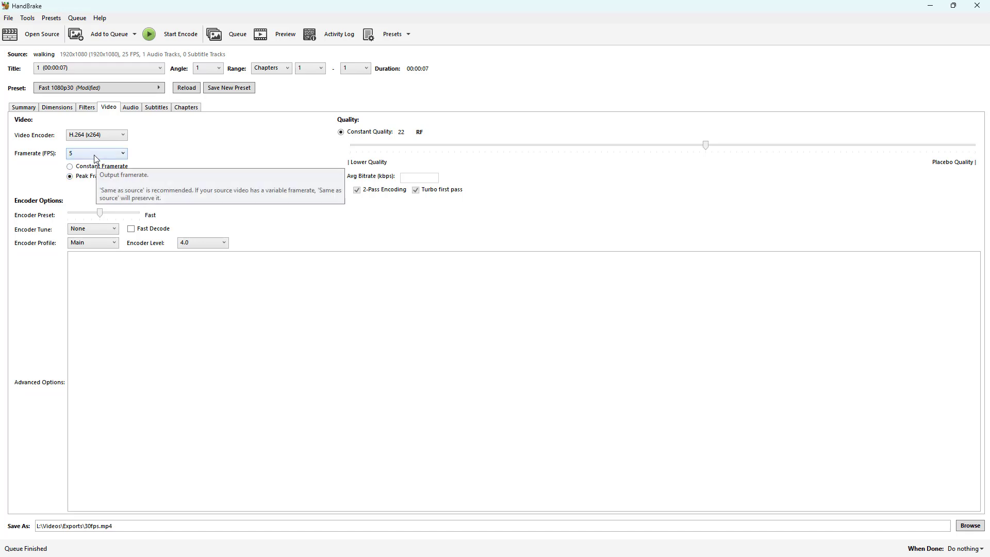
click(95, 154)
click(135, 151)
click(18, 106)
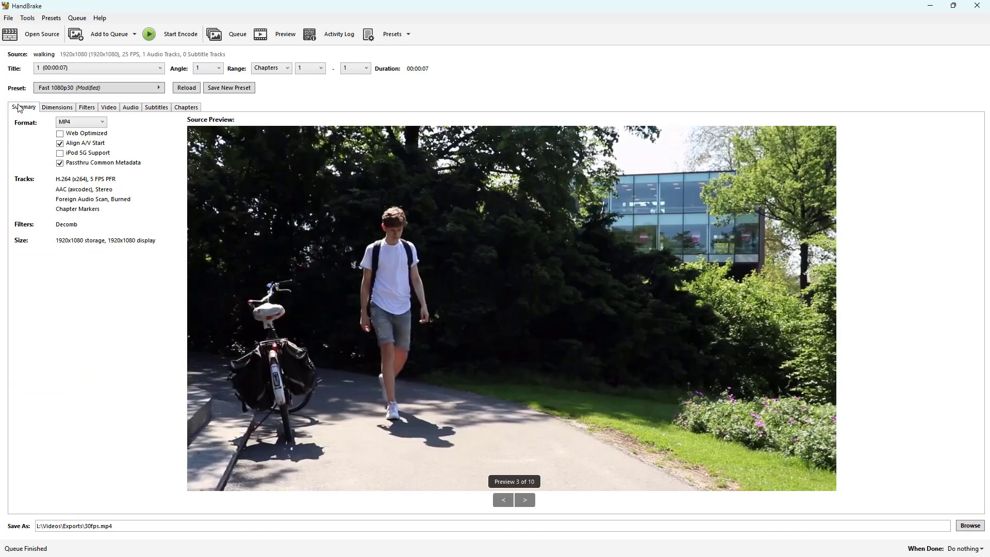
Rename the output file as 5fps.mp4 in the save path and start the second encode
click(91, 525)
key(BackSpace)
key(BackSpace)
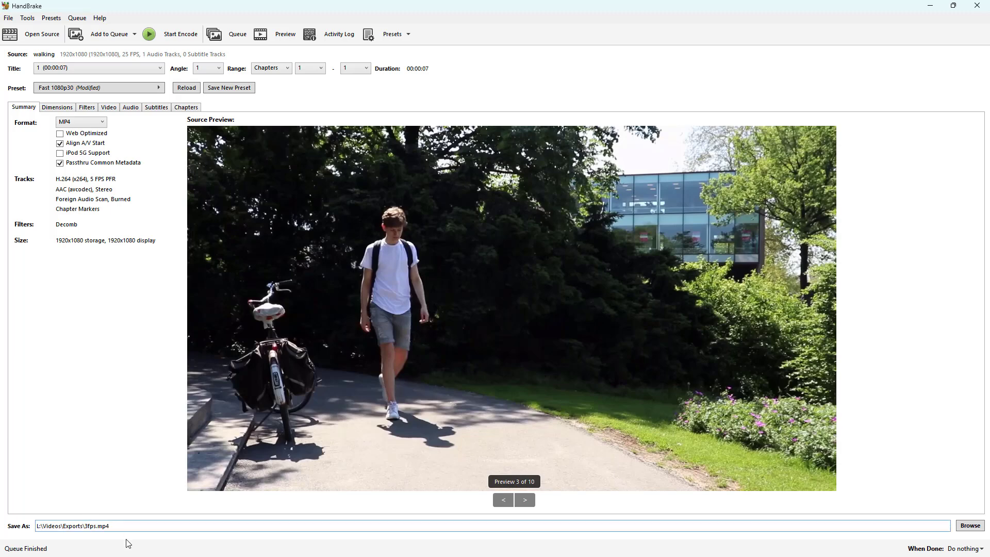
text(5)
click(192, 34)
Switch to the Exports folder in File Explorer and play 30fps.mp4 to check its motion, then close the player
drag(989, 252, 455, 145)
drag(559, 146, 449, 128)
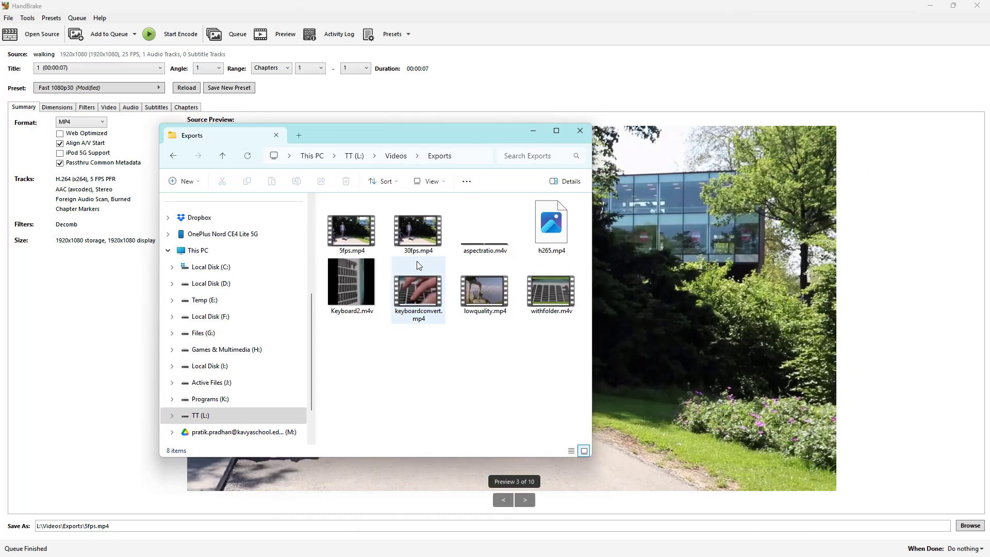
double_click(414, 233)
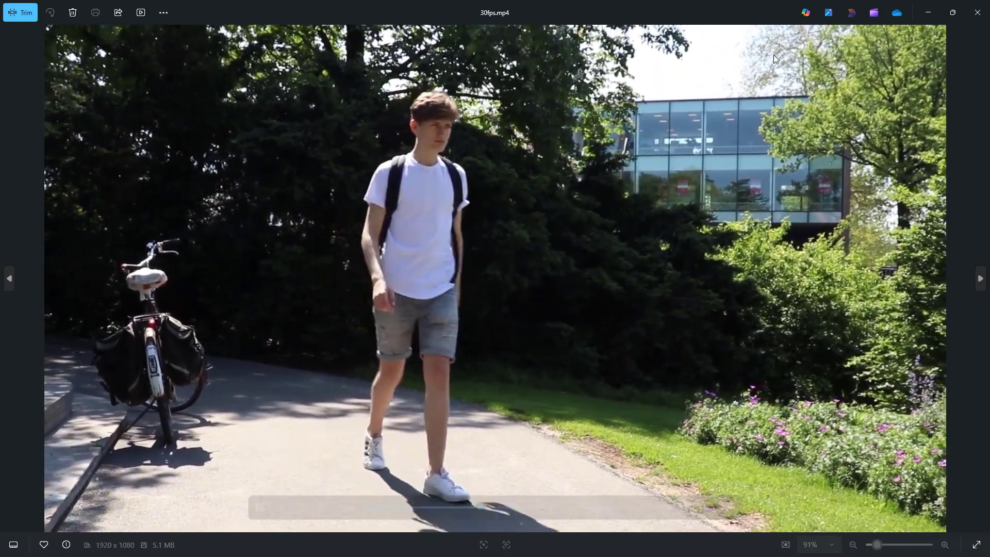
drag(711, 11, 605, 102)
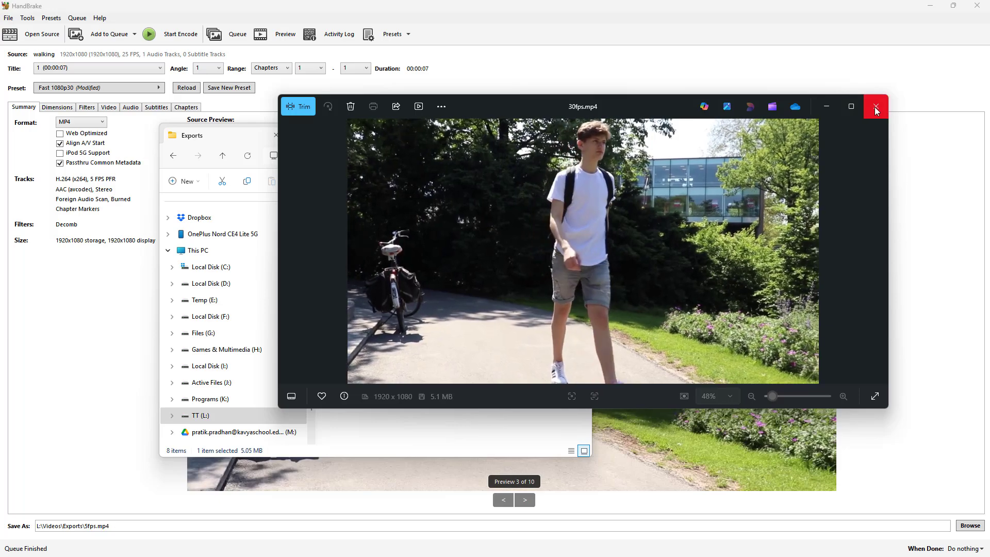
click(877, 106)
Play 5fps.mp4 from the start to check its motion, then close the player and the Exports folder window
double_click(353, 235)
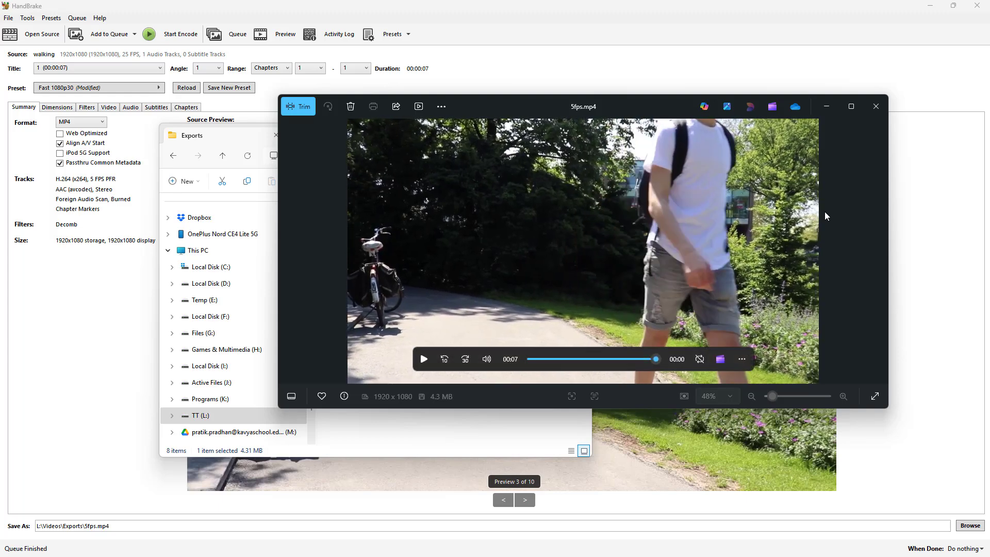
click(423, 361)
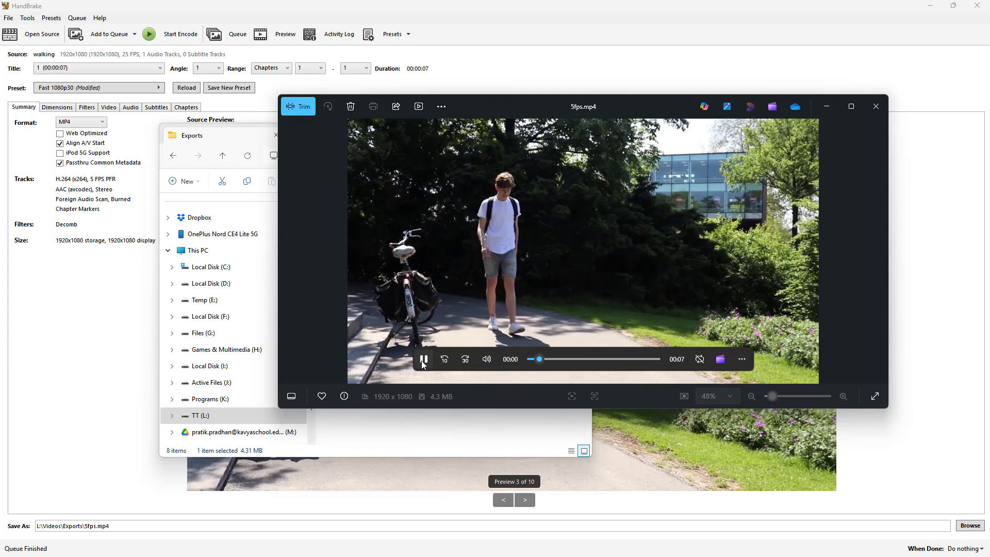
click(590, 201)
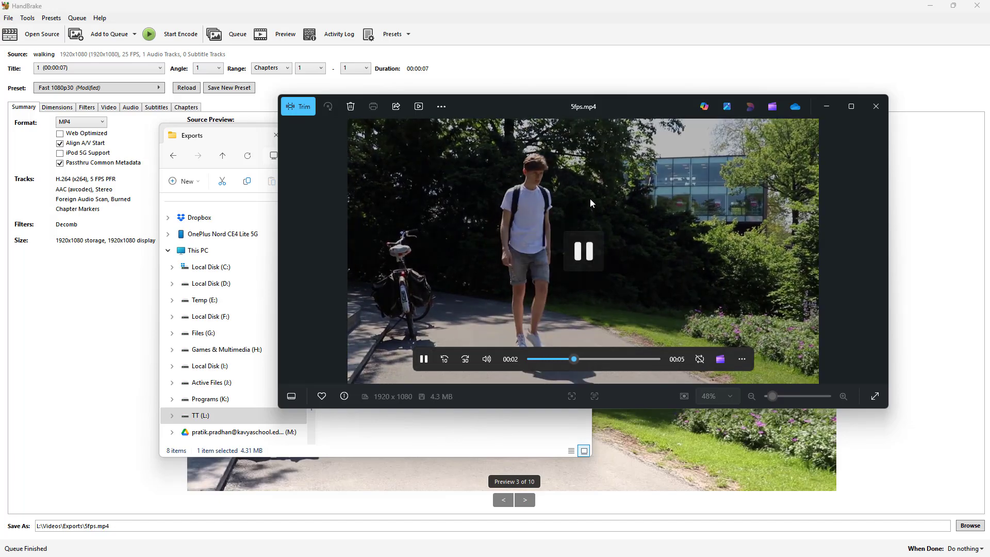
click(567, 215)
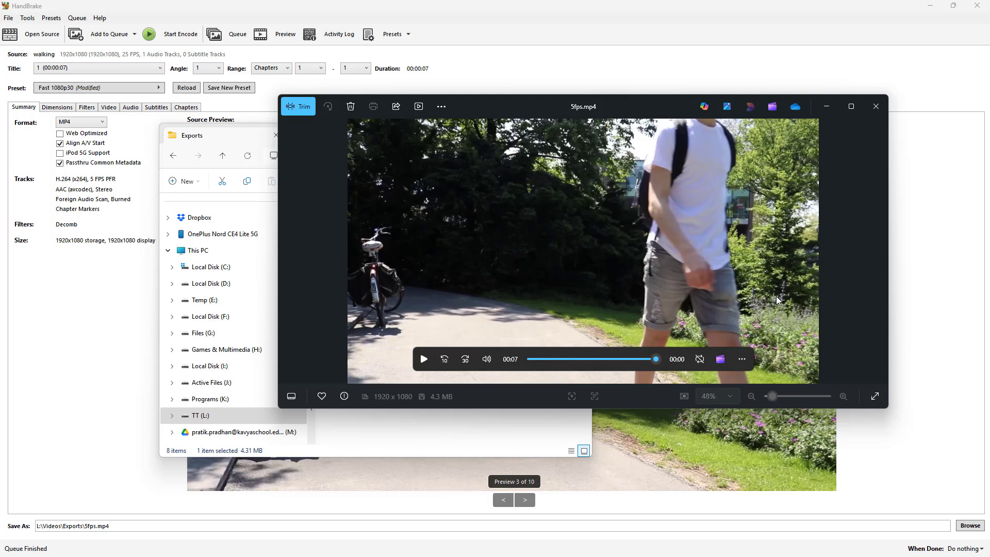
click(871, 109)
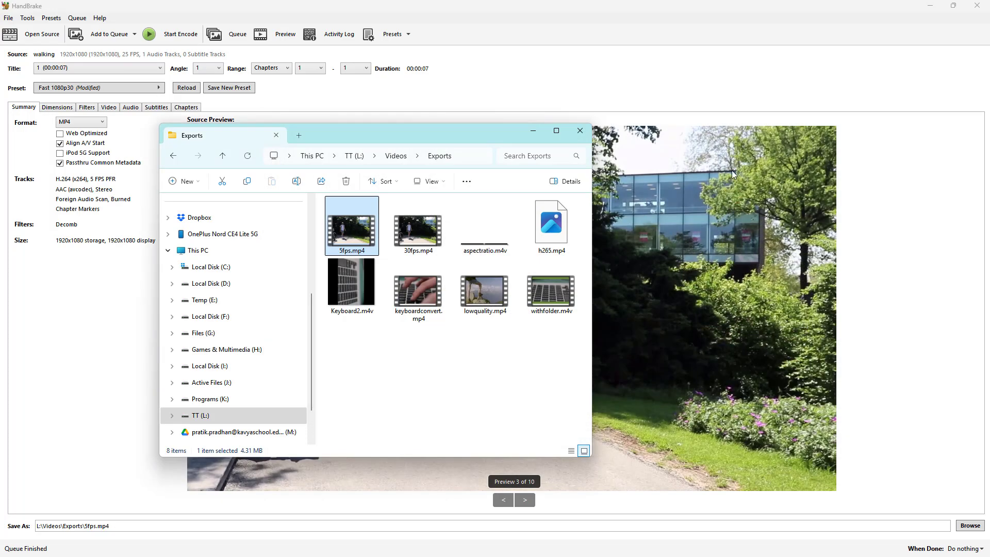
click(580, 135)
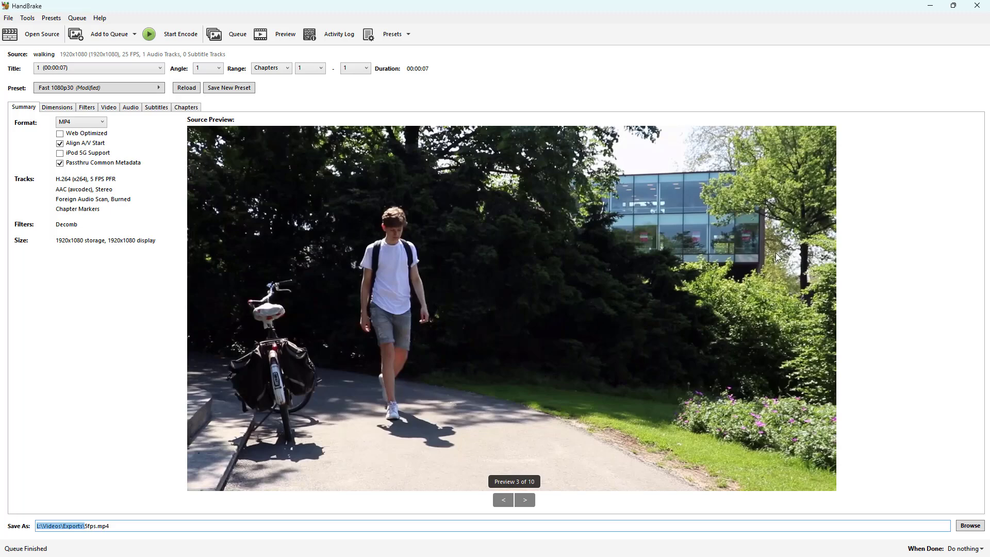